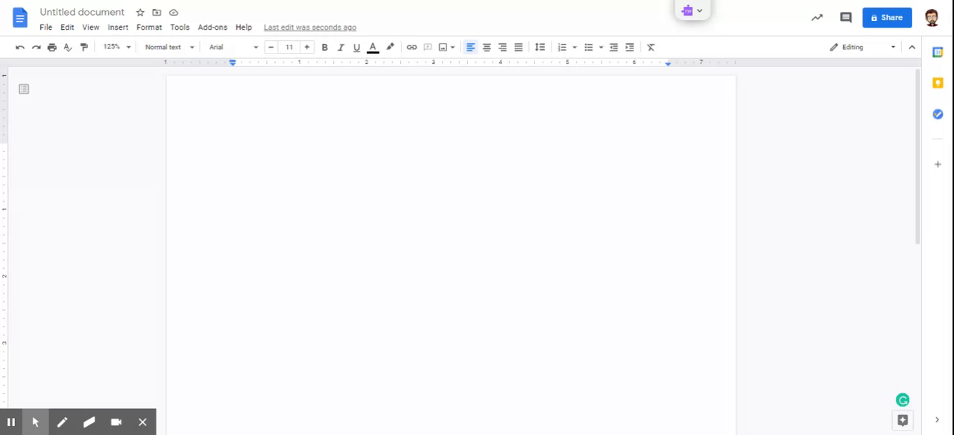
Check the page margins in the document's page setup and accept the settings.
click(45, 29)
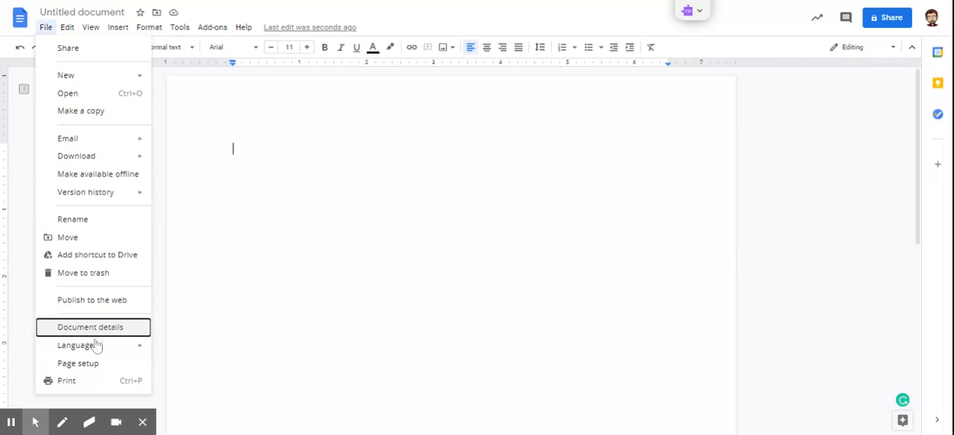
click(96, 368)
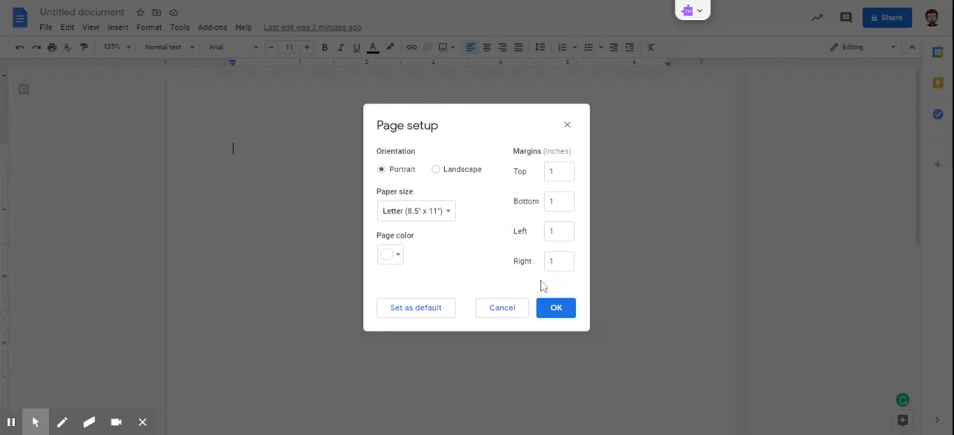
click(559, 309)
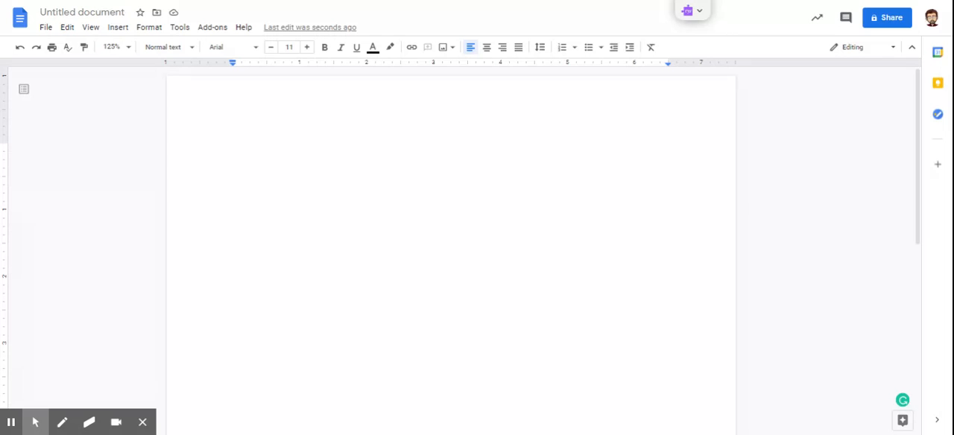
Insert page numbers in the upper-right corner of the header, starting on the first page.
click(118, 28)
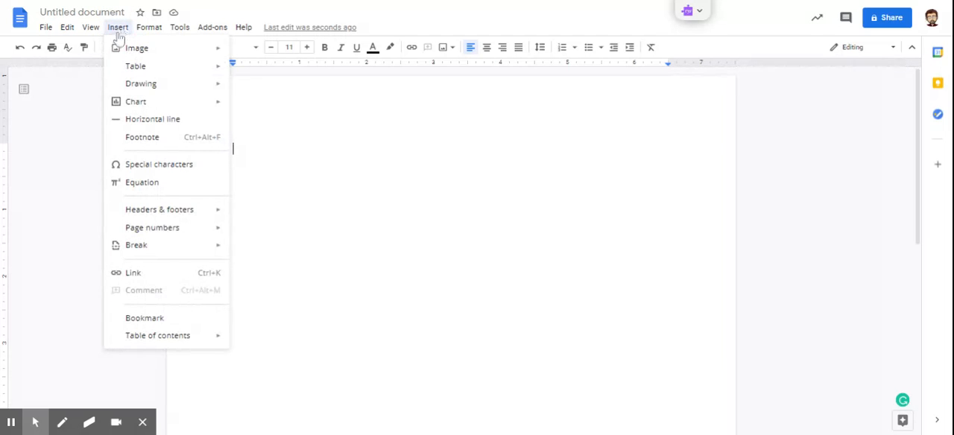
mouse_move(166, 231)
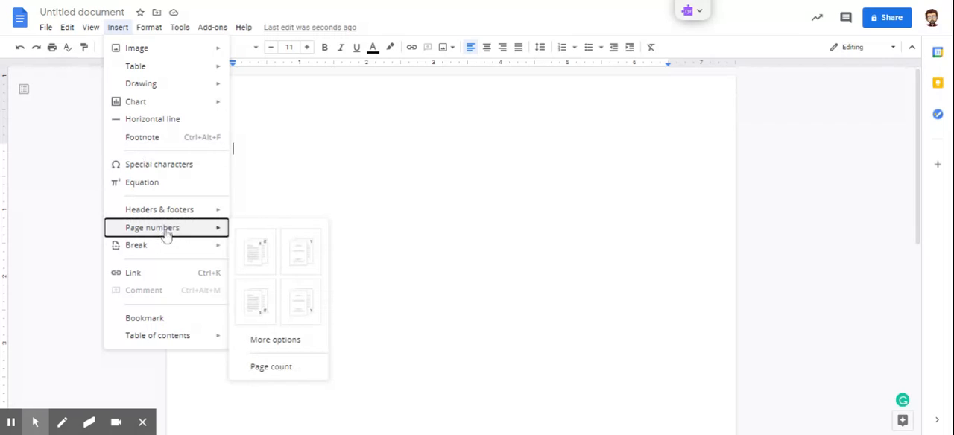
click(255, 253)
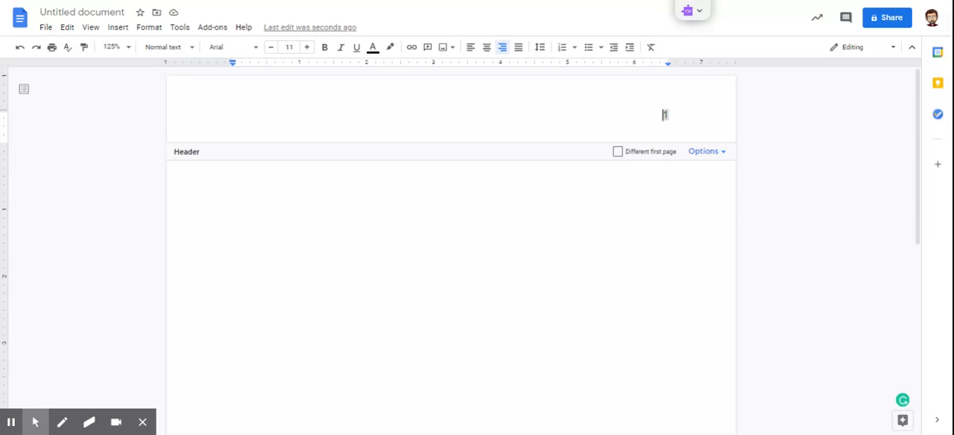
Enter the author's last name followed by a space in front of the page number in the header.
text(KNowlton)
key(Left)
key(Left)
key(Left)
key(Left)
key(Left)
key(Left)
key(BackSpace)
text(n)
key(Right)
key(Right)
key(Right)
key(Right)
key(Right)
key(Right)
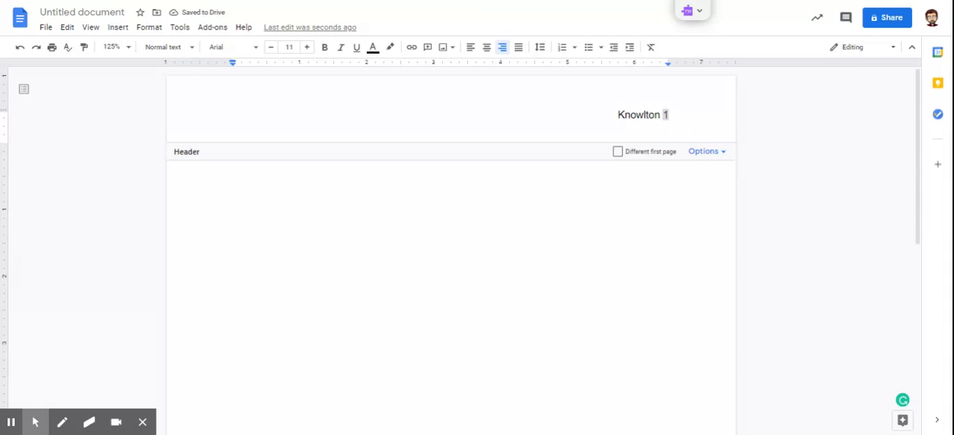
Format the whole header line, last name and page number, as Times New Roman at size 12.
double_click(633, 115)
click(632, 115)
triple_click(632, 115)
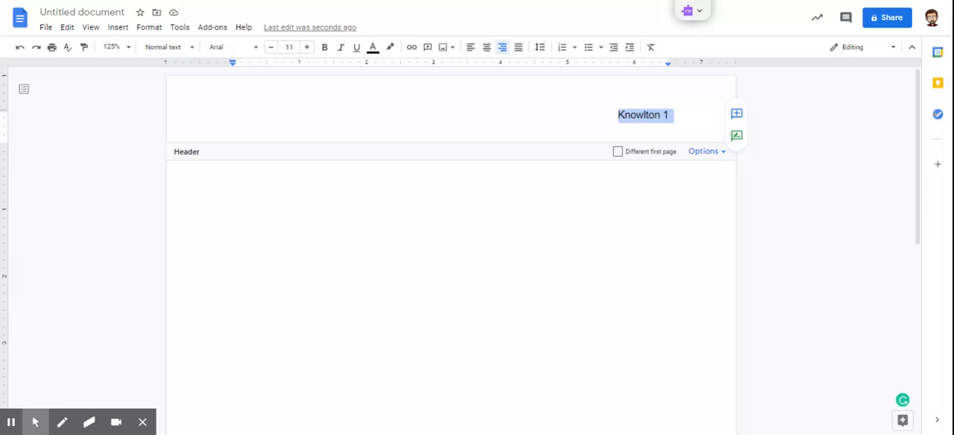
click(621, 114)
drag(618, 115, 674, 115)
click(308, 47)
click(256, 48)
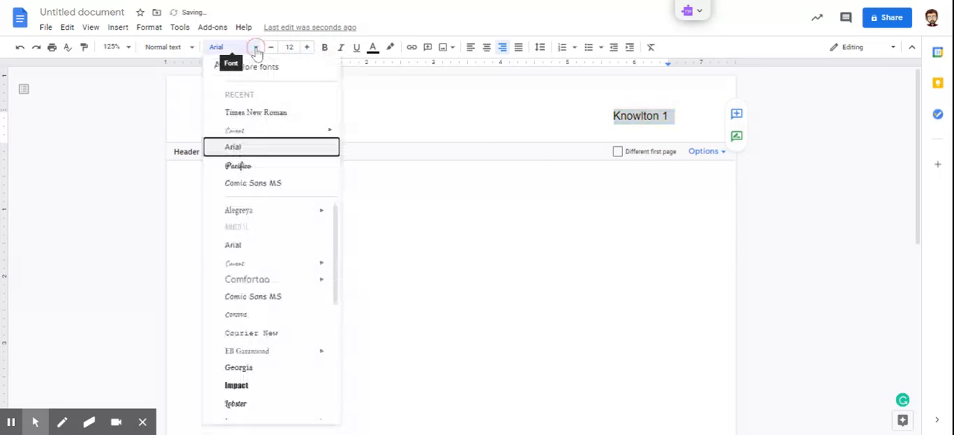
click(269, 115)
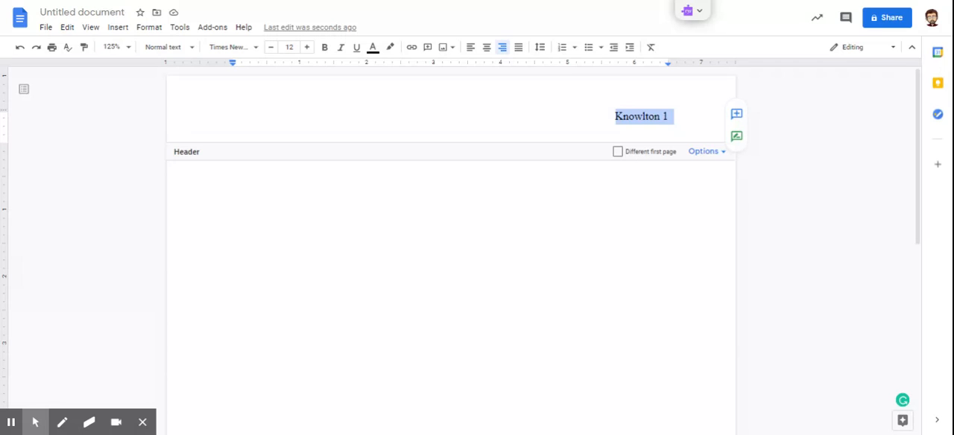
Return to the empty document body and set its text to Times New Roman, size 12.
click(470, 194)
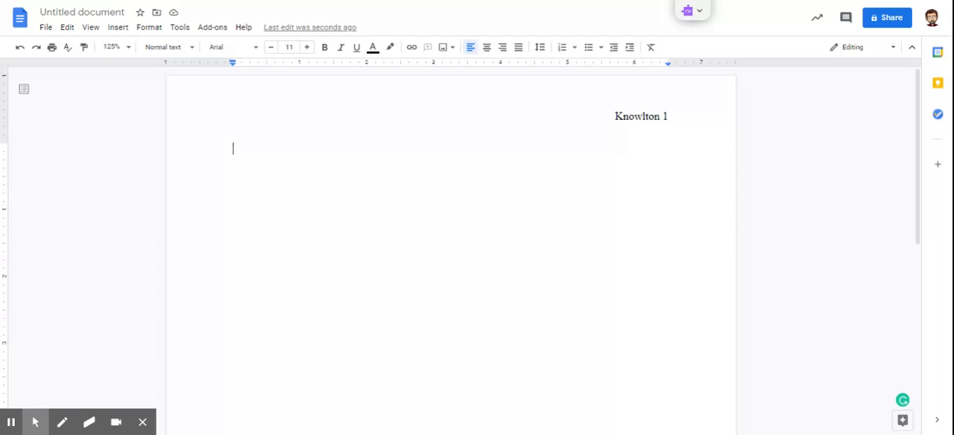
click(256, 47)
click(249, 112)
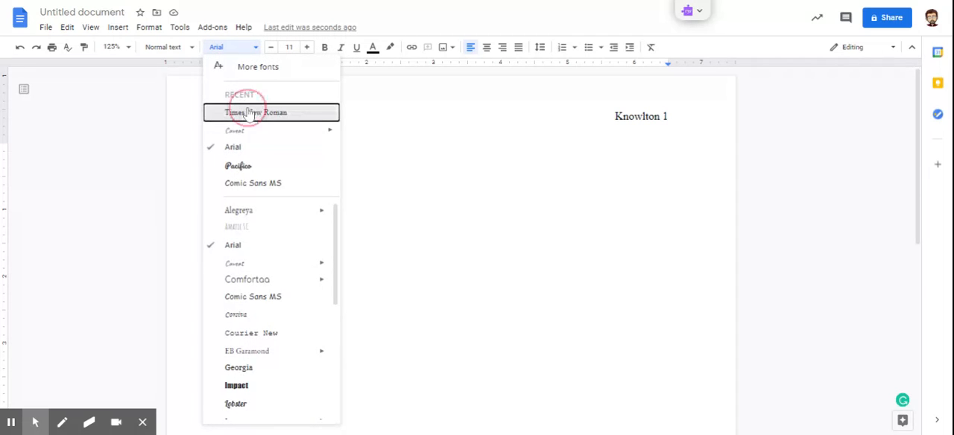
click(308, 47)
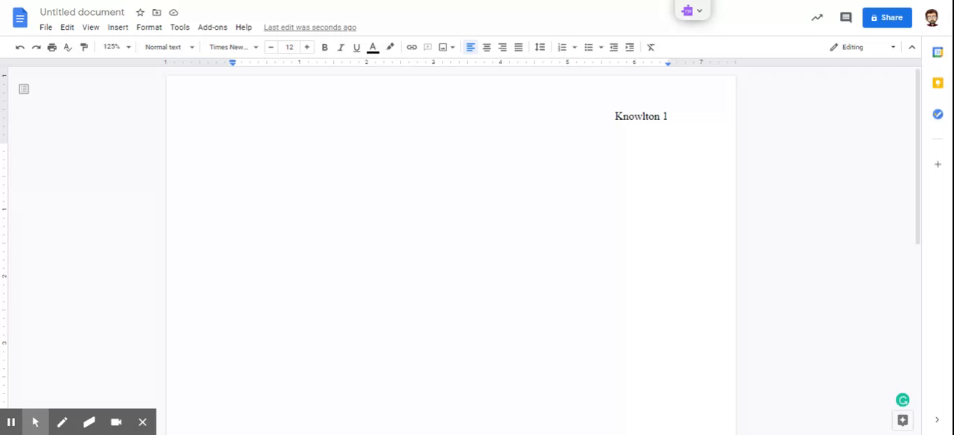
Enter the student's full name on the first body line and the teacher's title and name on the second.
text(Ziggity Zach)
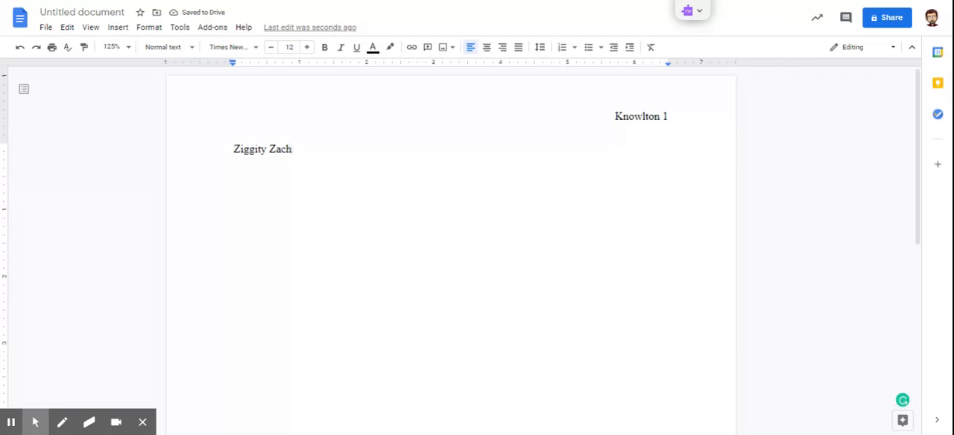
key(Return)
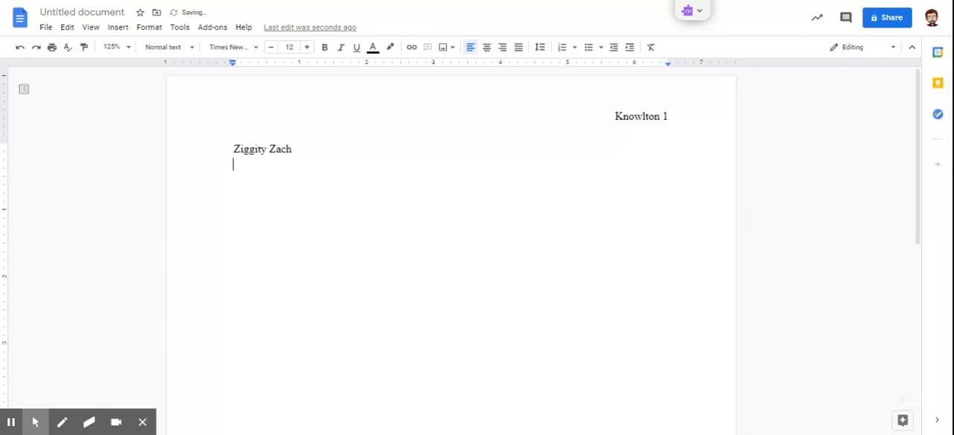
text(Mr. Knowlton)
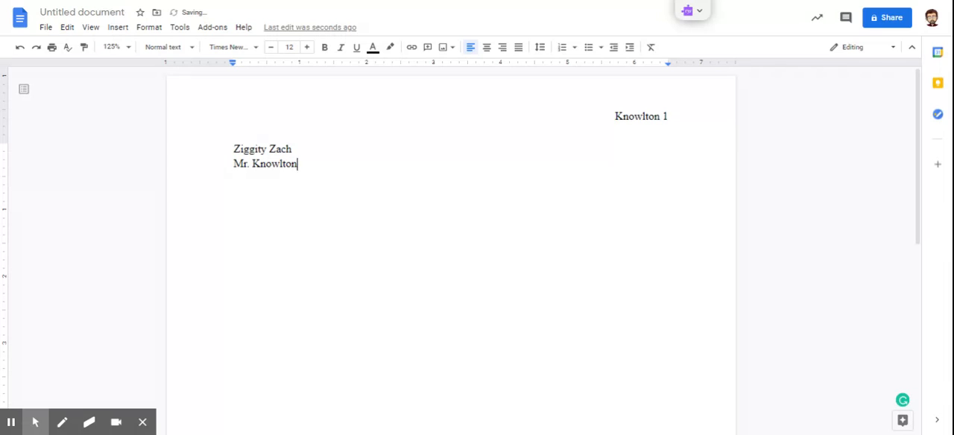
Add the class line "English" and below it the date line "20 January 2021".
key(Return)
text(English)
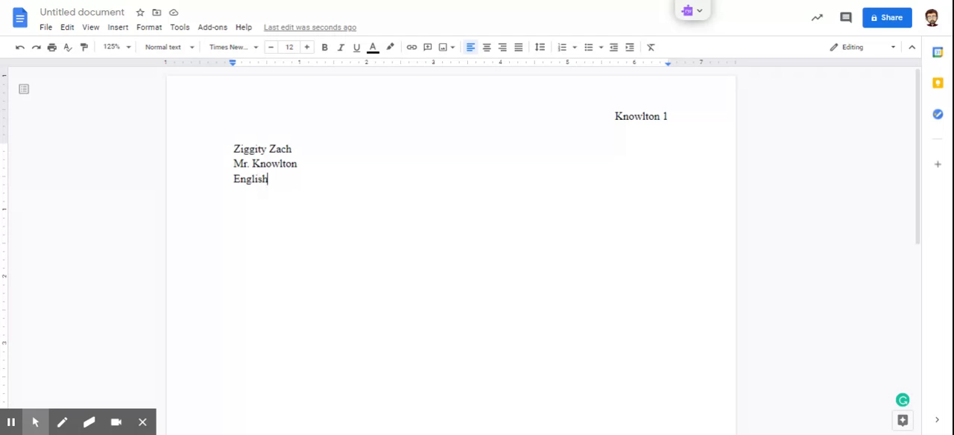
key(Return)
text(20 January)
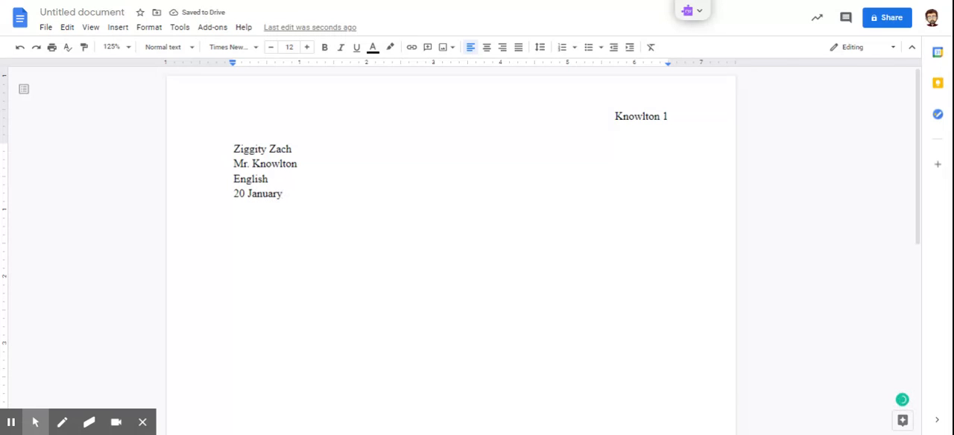
text( 2021)
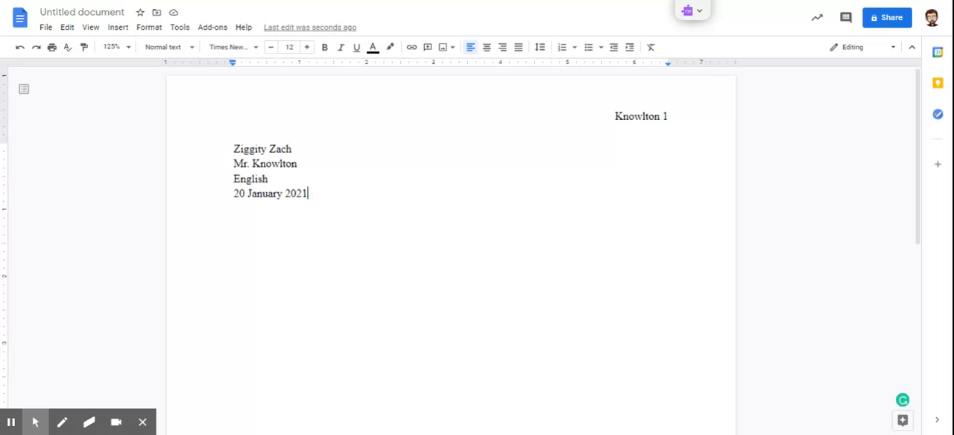
drag(222, 136, 271, 174)
click(330, 221)
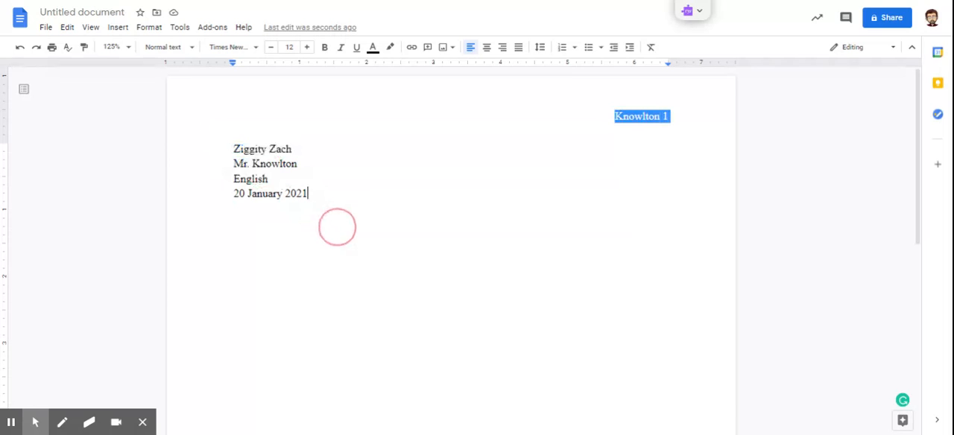
drag(224, 140, 310, 195)
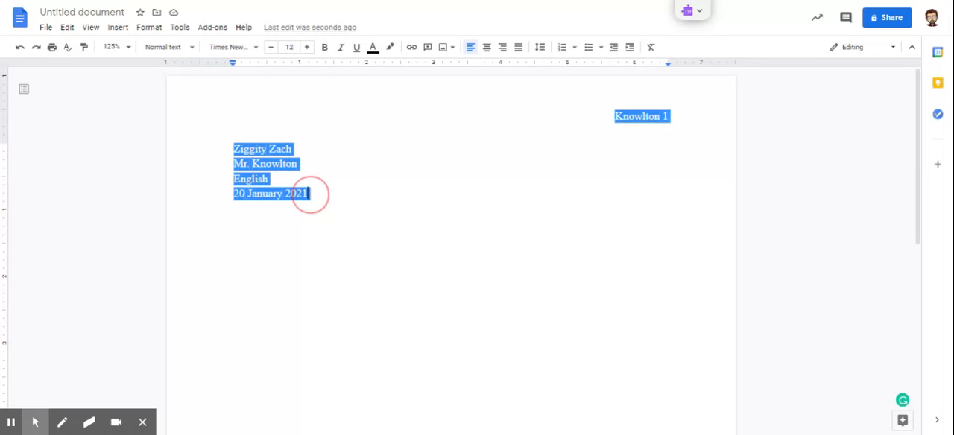
click(311, 194)
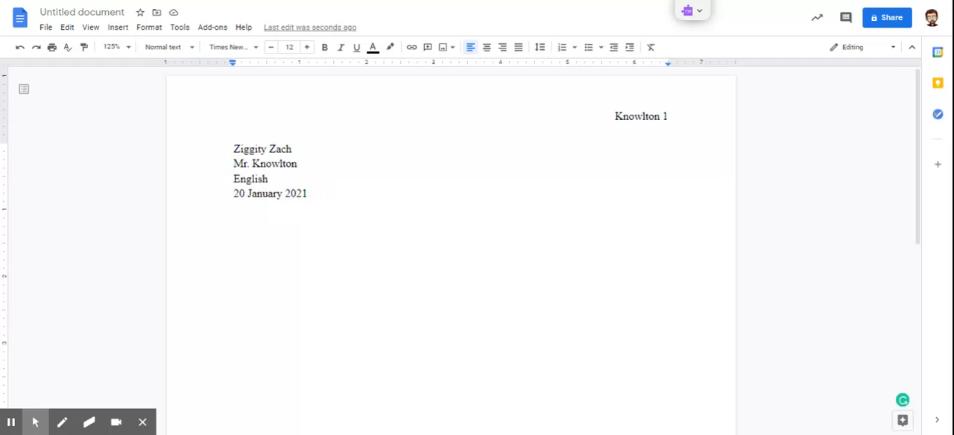
Apply double line spacing to the four heading lines, from the student's name through the date.
drag(233, 146, 319, 197)
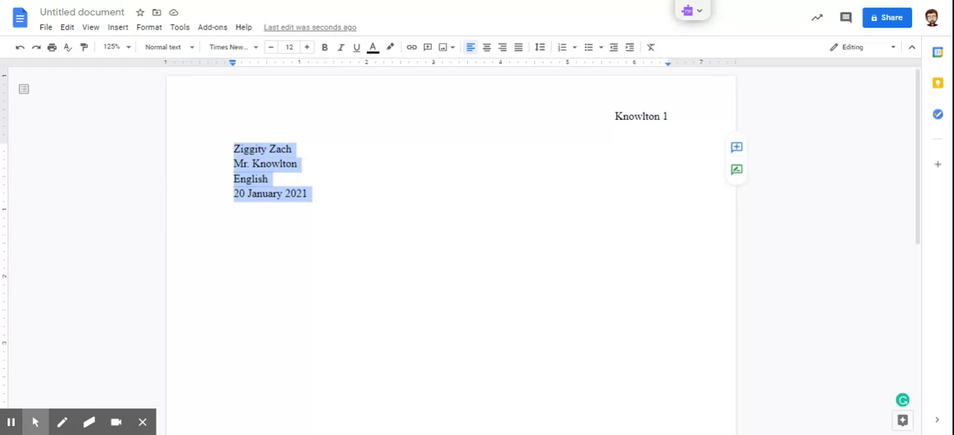
click(540, 48)
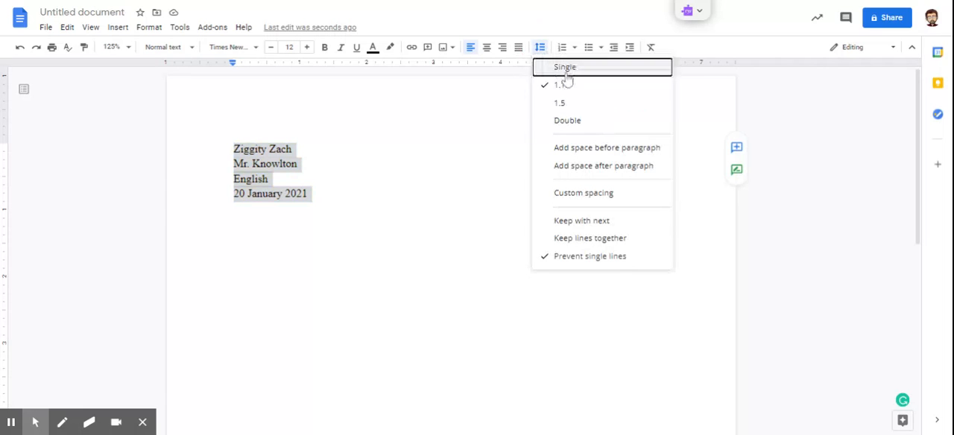
click(571, 123)
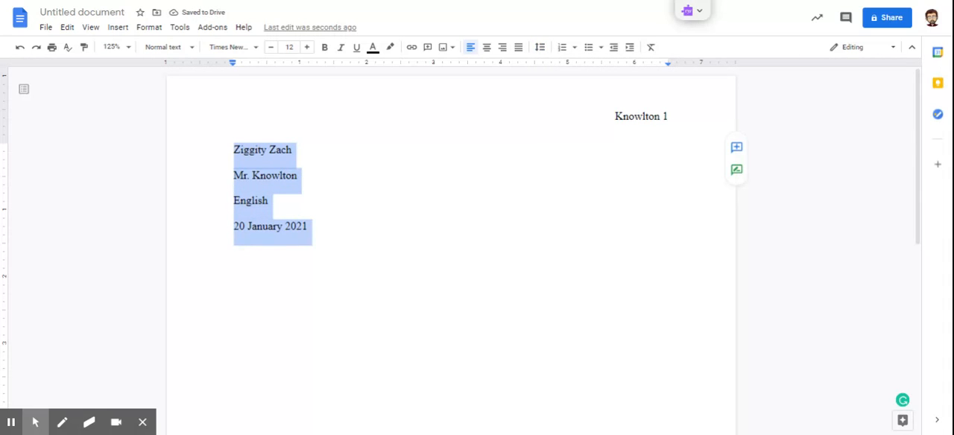
click(326, 231)
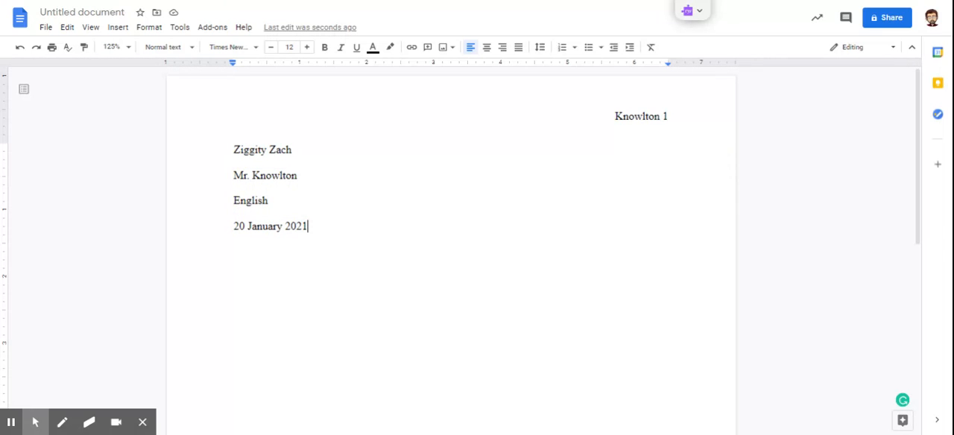
Add the centered title "I will add a title here" below the date and start a left-aligned line under it.
key(Return)
click(487, 48)
text(I will ad)
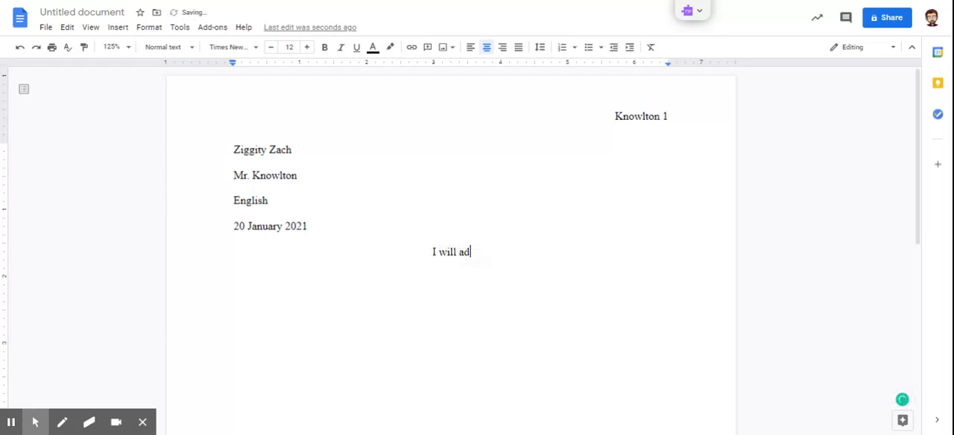
text(d a title here)
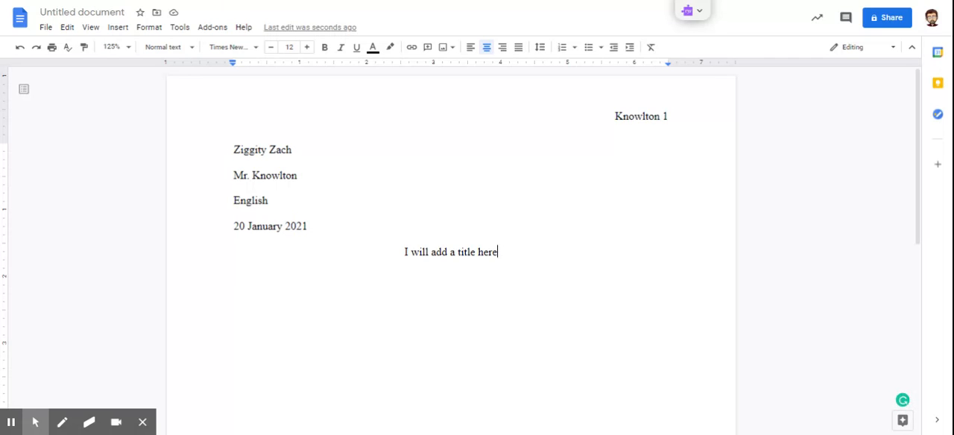
key(Return)
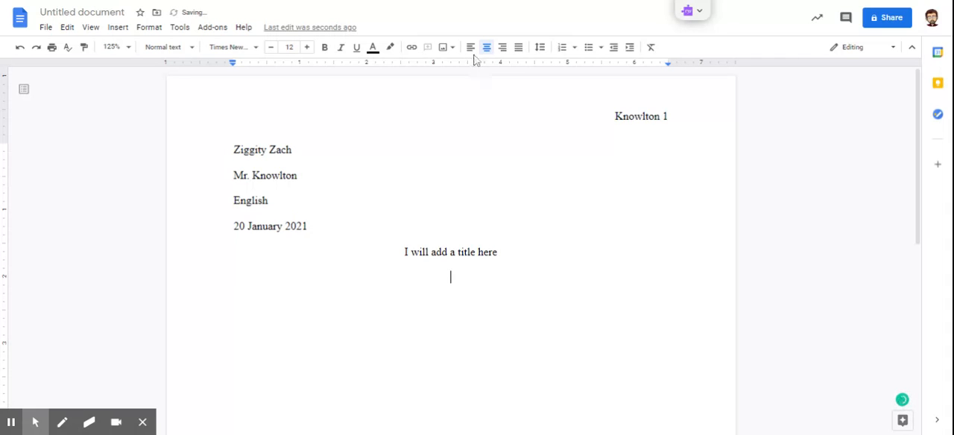
click(471, 47)
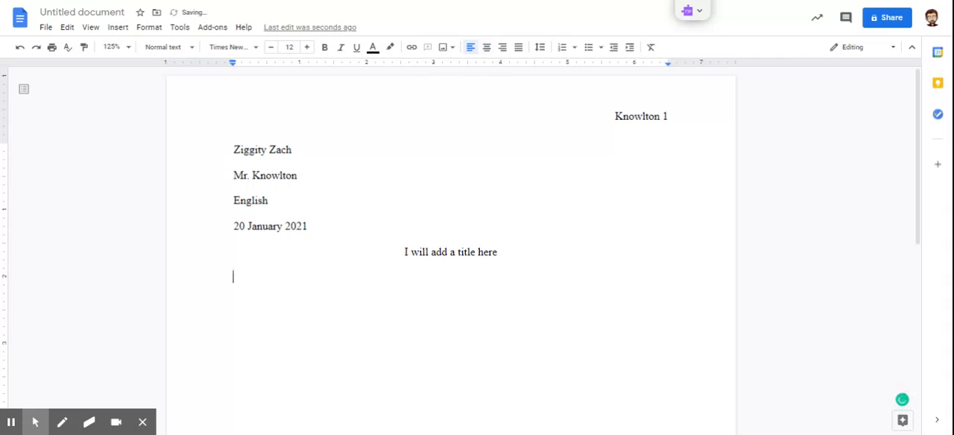